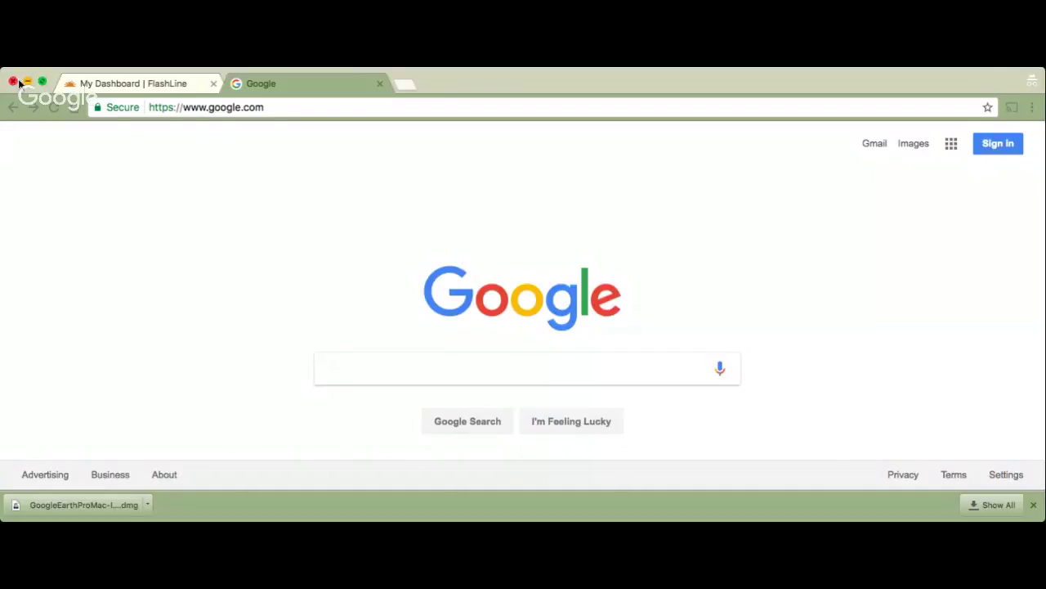
# - Append /earth/download/gepagree.html to google.com in Chrome's address bar
pyautogui.click(29, 171)
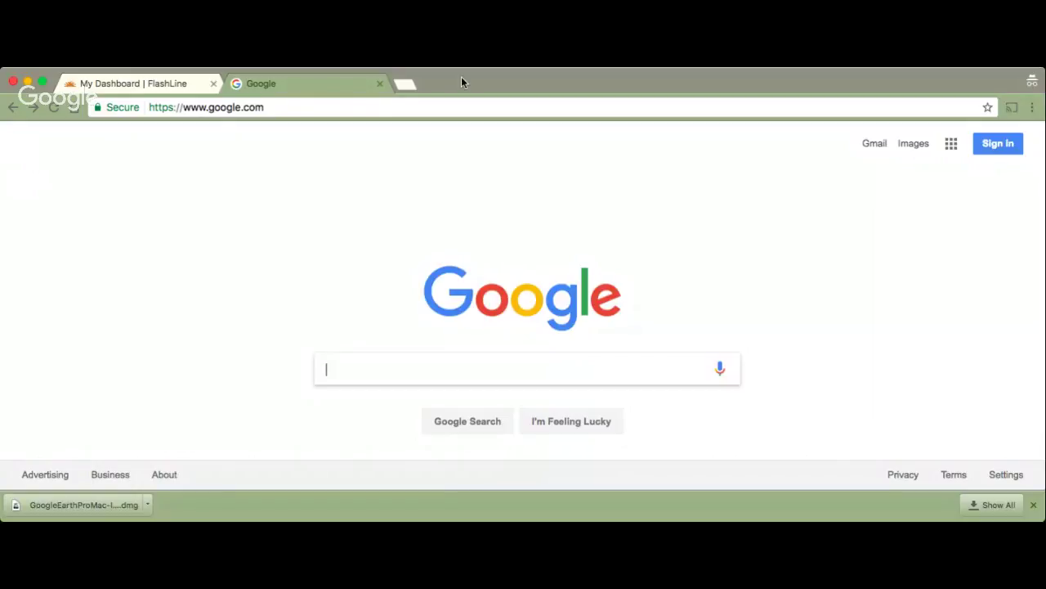
pyautogui.click(319, 107)
pyautogui.click(319, 107)
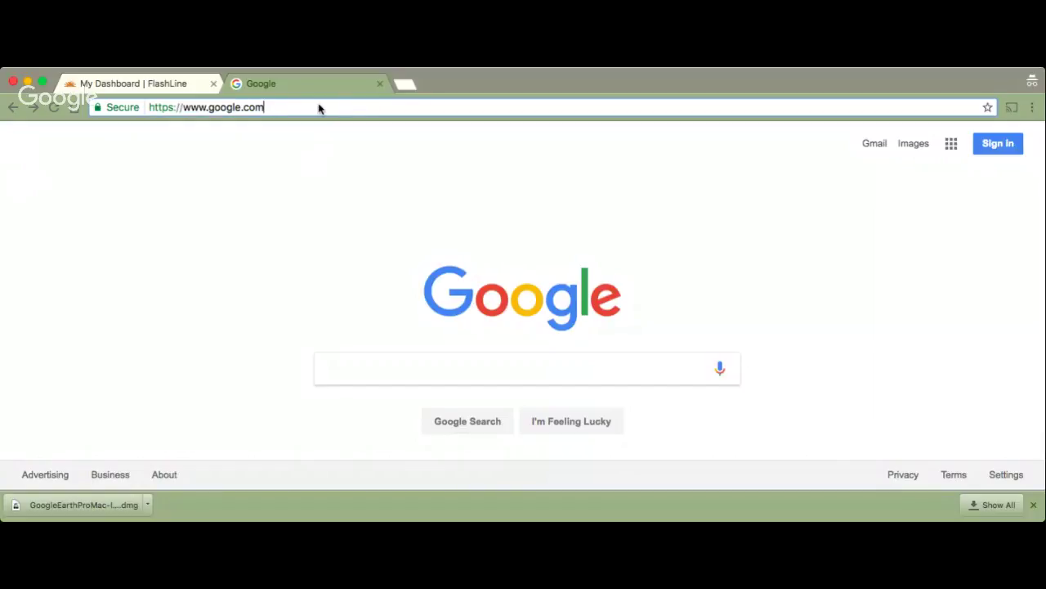
pyautogui.write('/earth/download/')
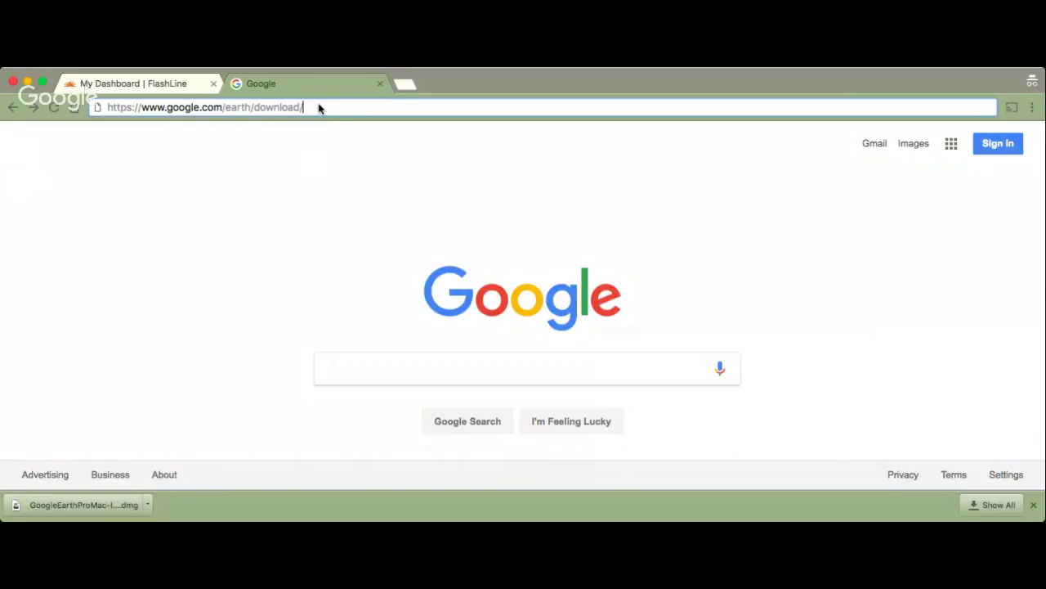
pyautogui.write('g')
pyautogui.write('ep')
pyautogui.write('agree.html')
pyautogui.click(320, 107)
# - Correct the address to /earth/download/gep/agree.html and accept the terms with Agree and Download
pyautogui.write('/')
pyautogui.press('Return')
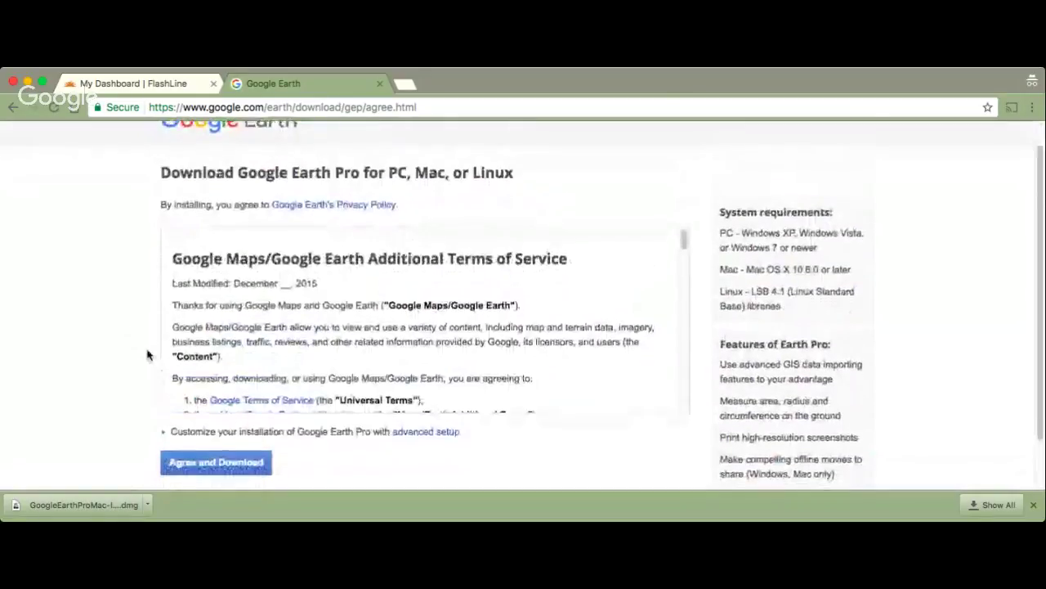
pyautogui.click(216, 462)
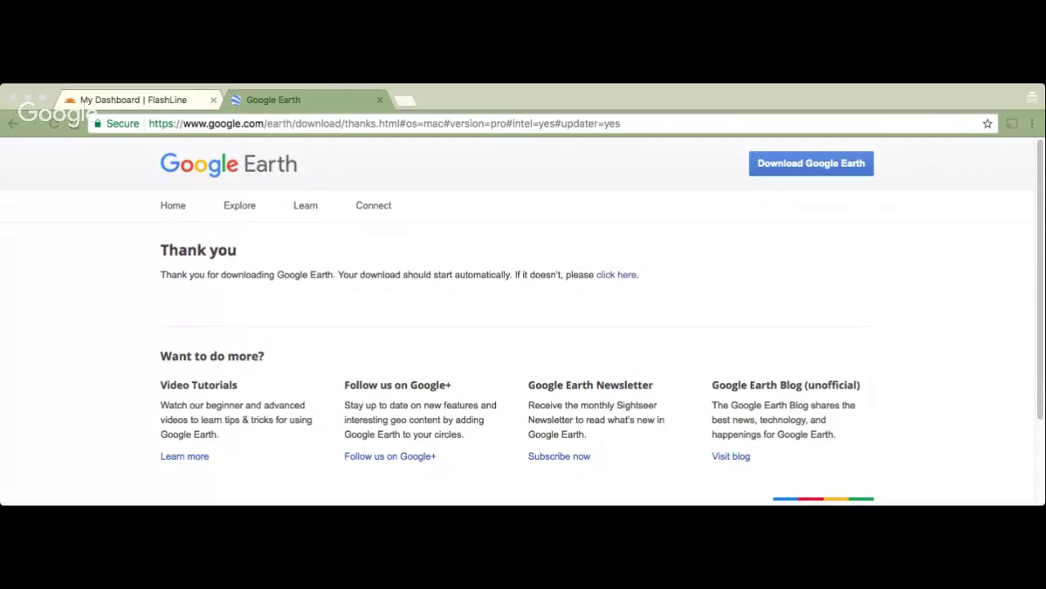
# - Open Install Google Earth Pro 7.1.8.3036.pkg from the mounted disk image window
pyautogui.click(420, 97)
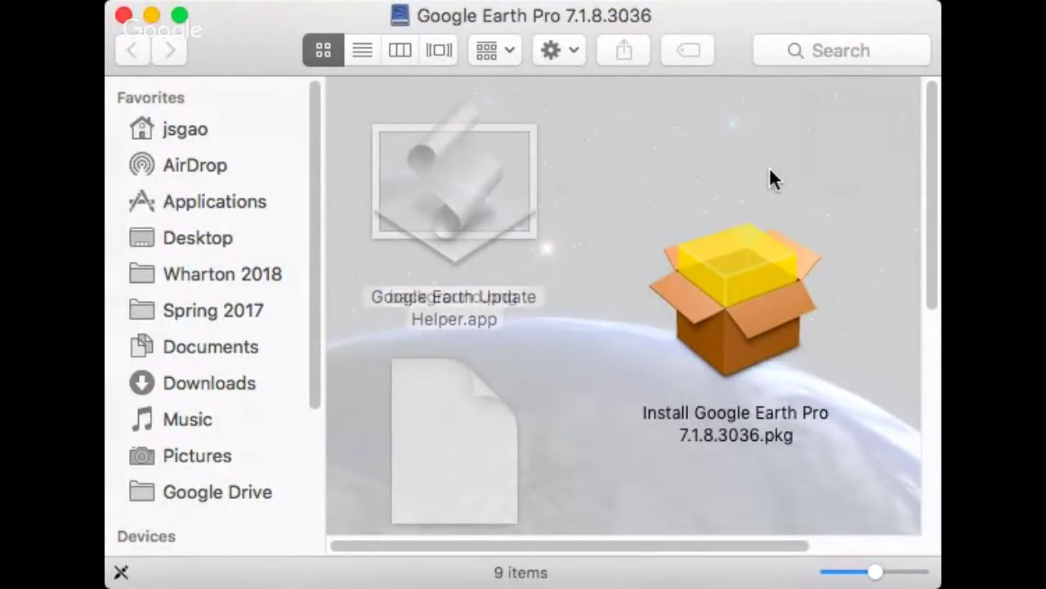
pyautogui.click(755, 323)
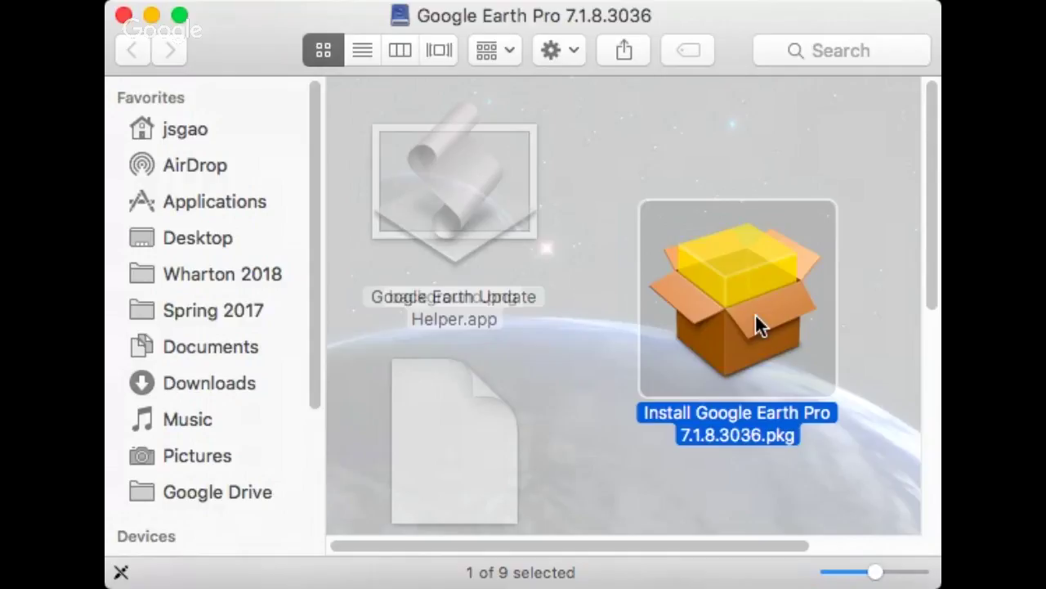
pyautogui.doubleClick(756, 319)
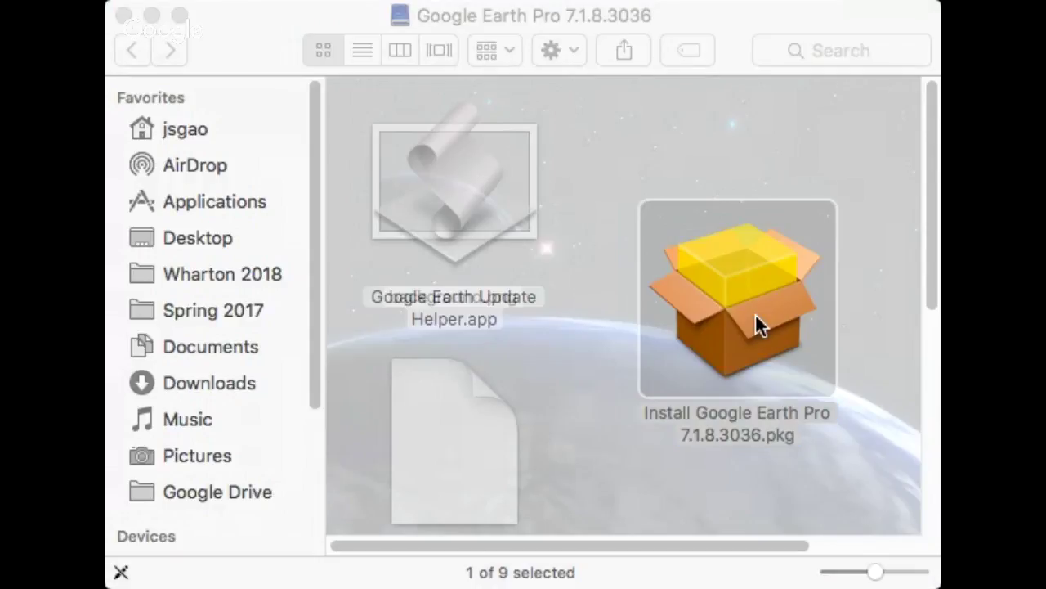
pyautogui.click(755, 318)
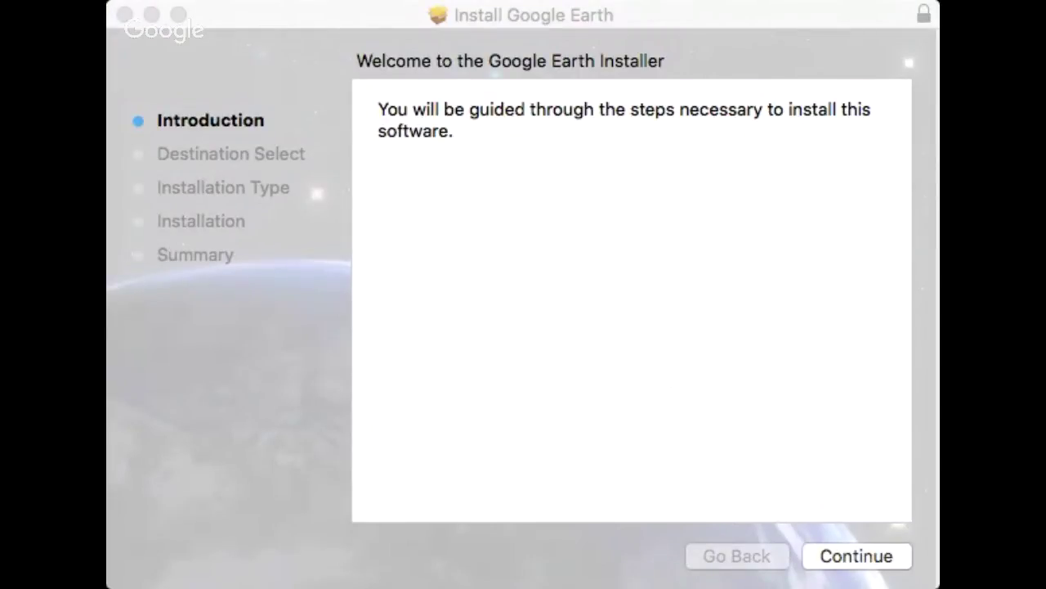
# - Run the installer, installing Google Earth Pro for all users of this computer
pyautogui.click(844, 549)
pyautogui.click(845, 551)
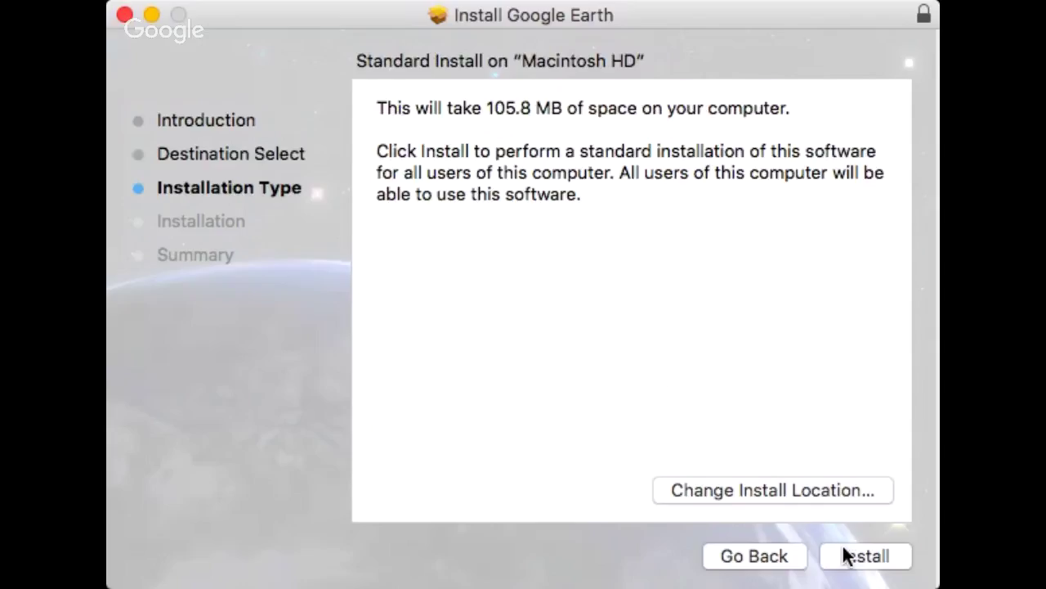
pyautogui.click(706, 491)
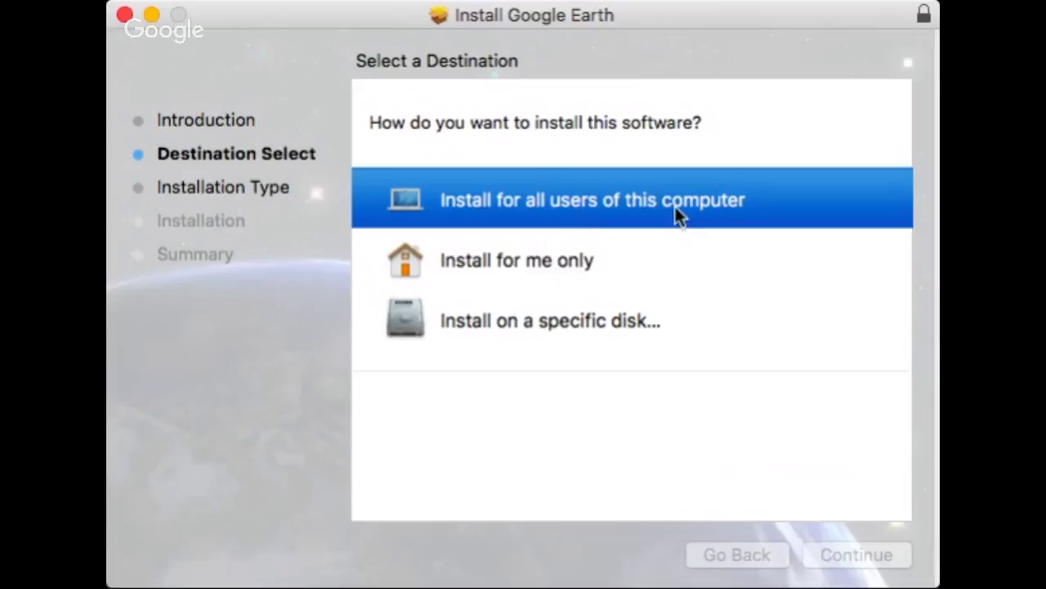
pyautogui.click(538, 180)
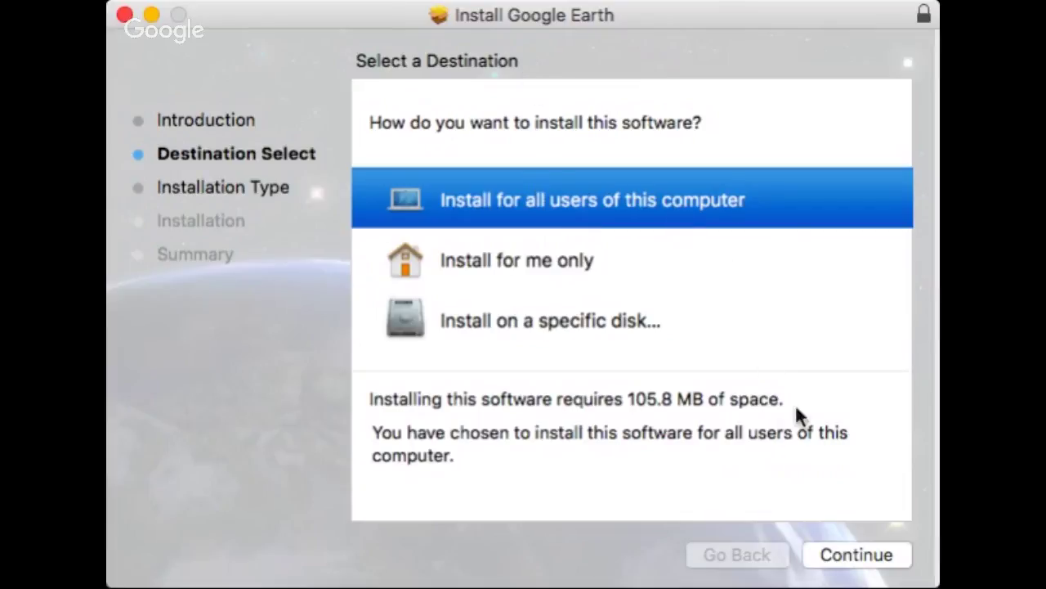
pyautogui.click(844, 560)
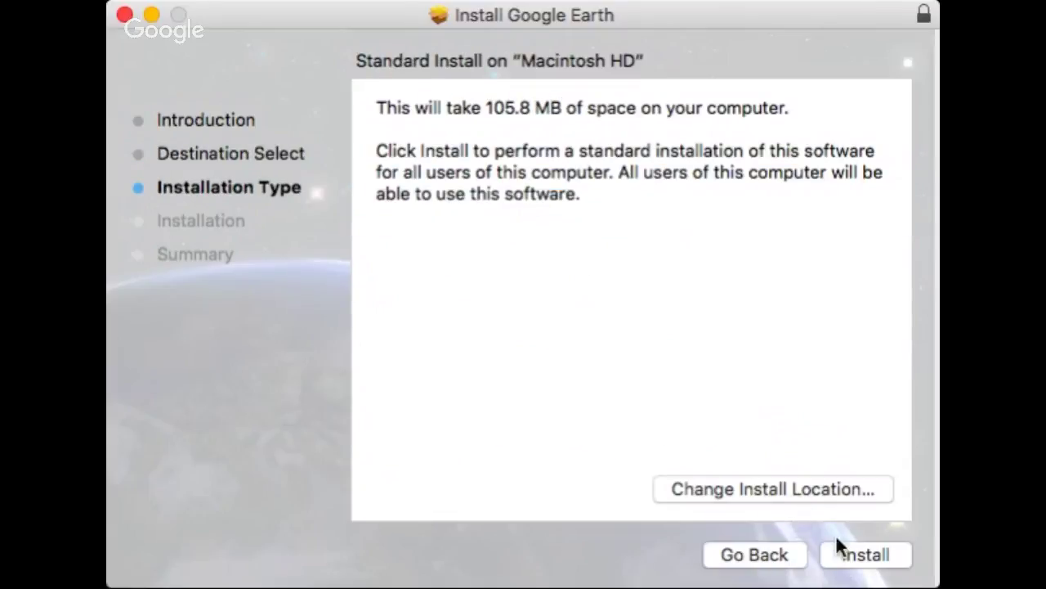
pyautogui.click(843, 554)
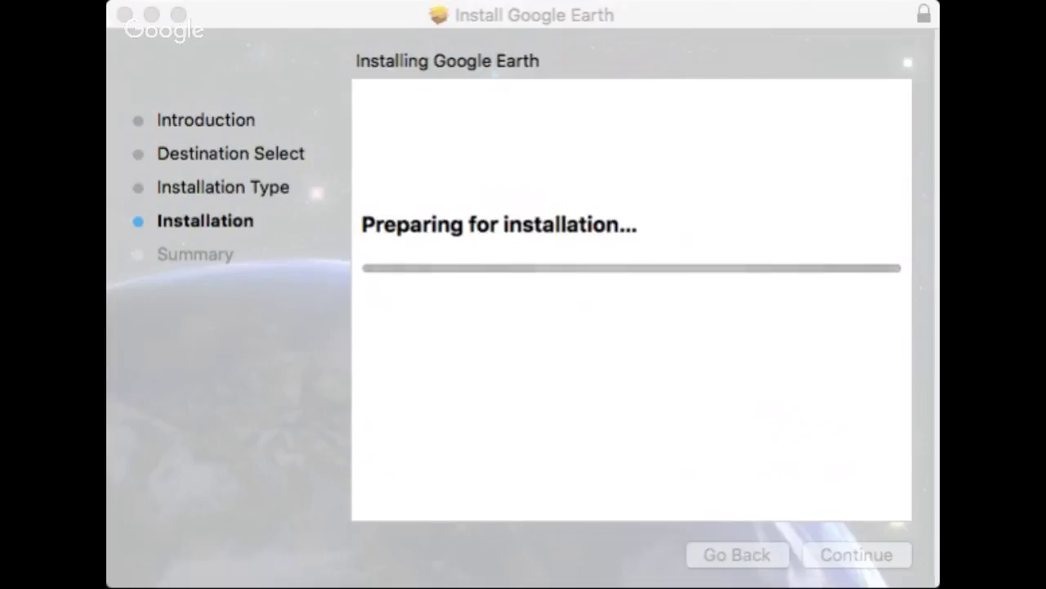
pyautogui.click(577, 299)
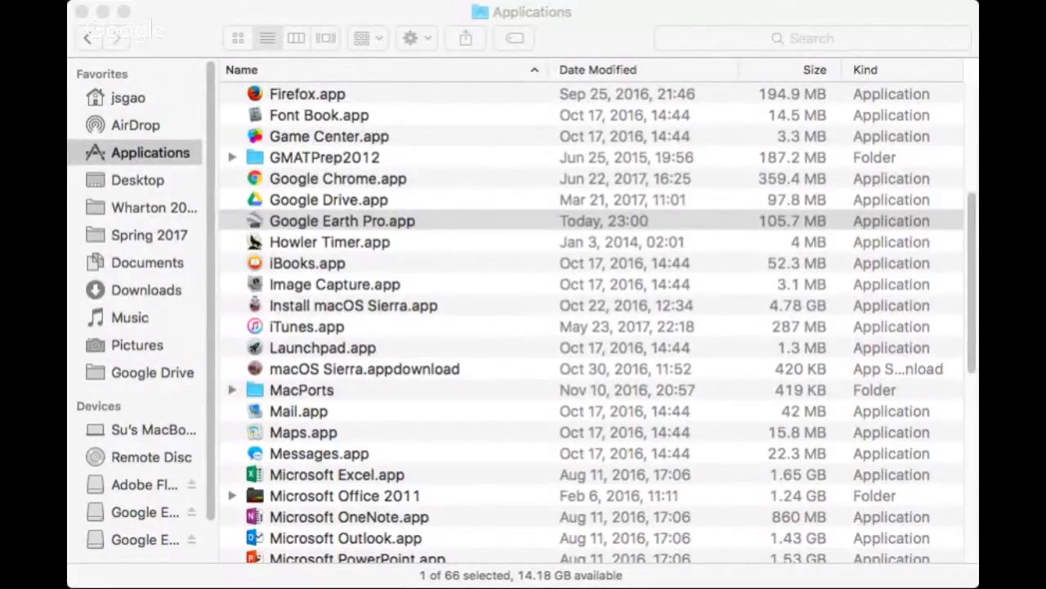
# - Select Google Earth Pro.app in the Applications folder and launch it
pyautogui.click(229, 20)
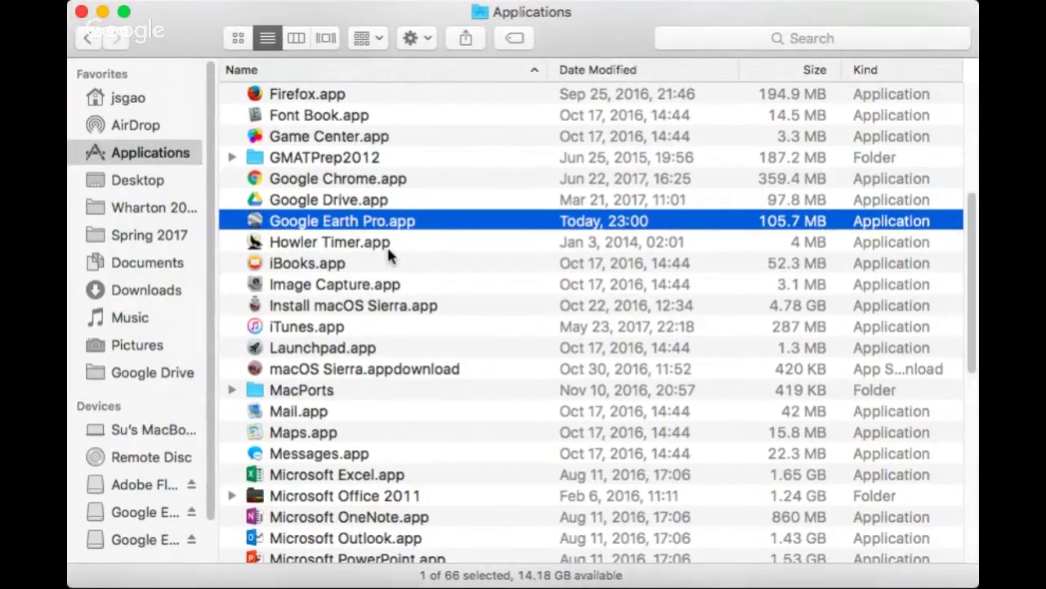
pyautogui.press('Up')
pyautogui.press('Down')
pyautogui.doubleClick(259, 227)
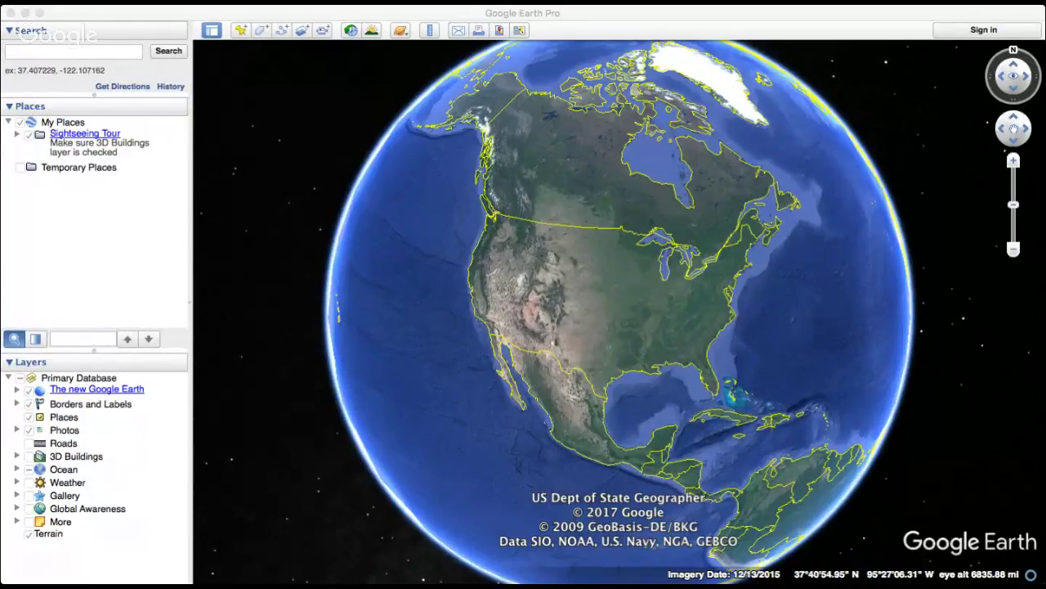
# - Bring the Google Earth Pro window to the front with Cmd+Tab
pyautogui.press('super+Tab')
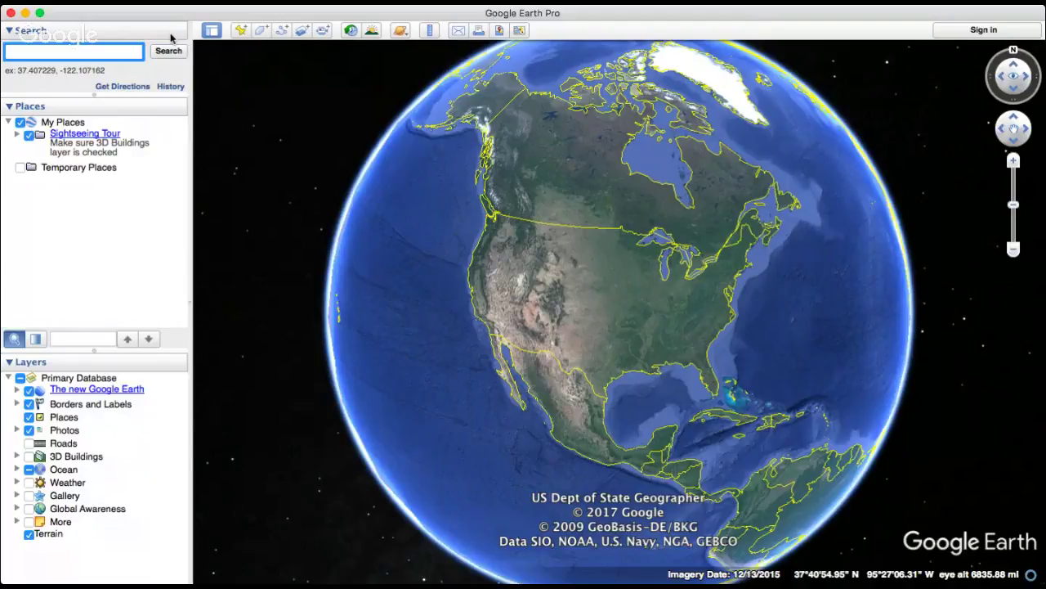
# - Search for 'Kent State University' to fly to the campus
pyautogui.click(86, 52)
pyautogui.write('Kent State Univers')
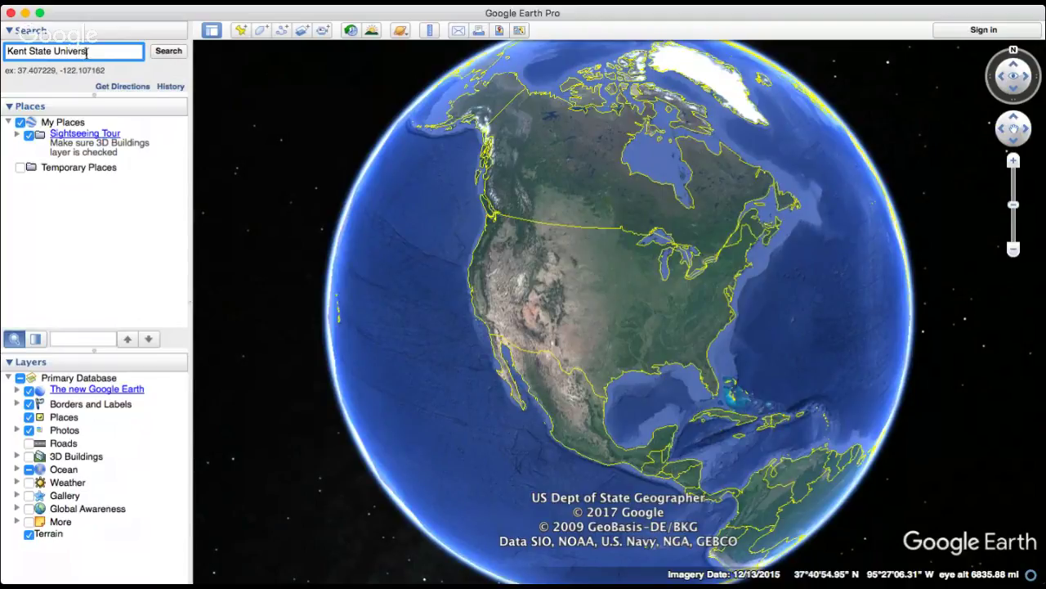
pyautogui.write('ity')
pyautogui.press('Return')
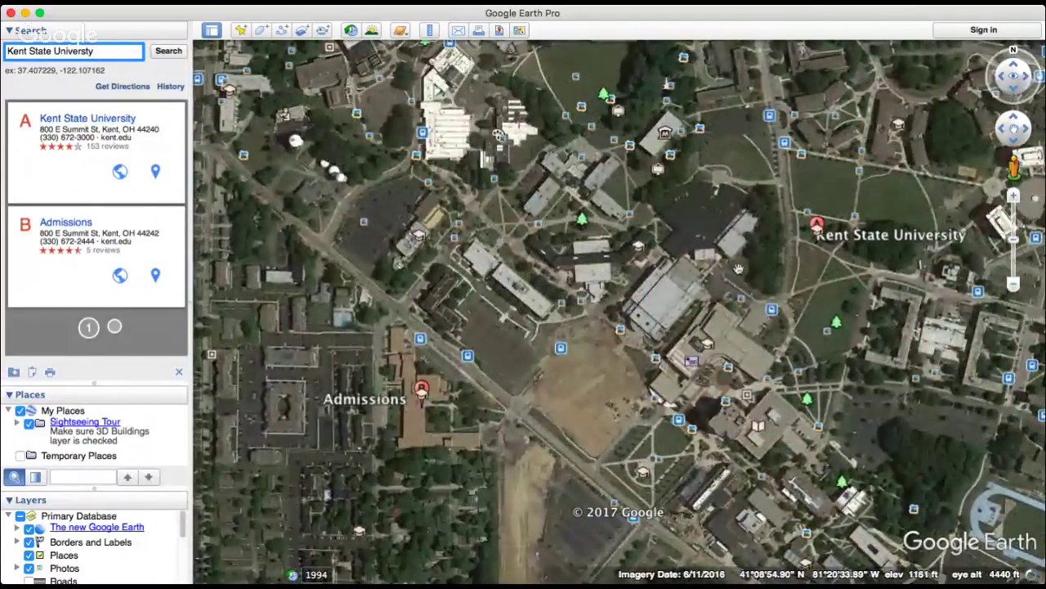
# - Tilt the campus view down to a low oblique 3D angle
pyautogui.click(739, 268)
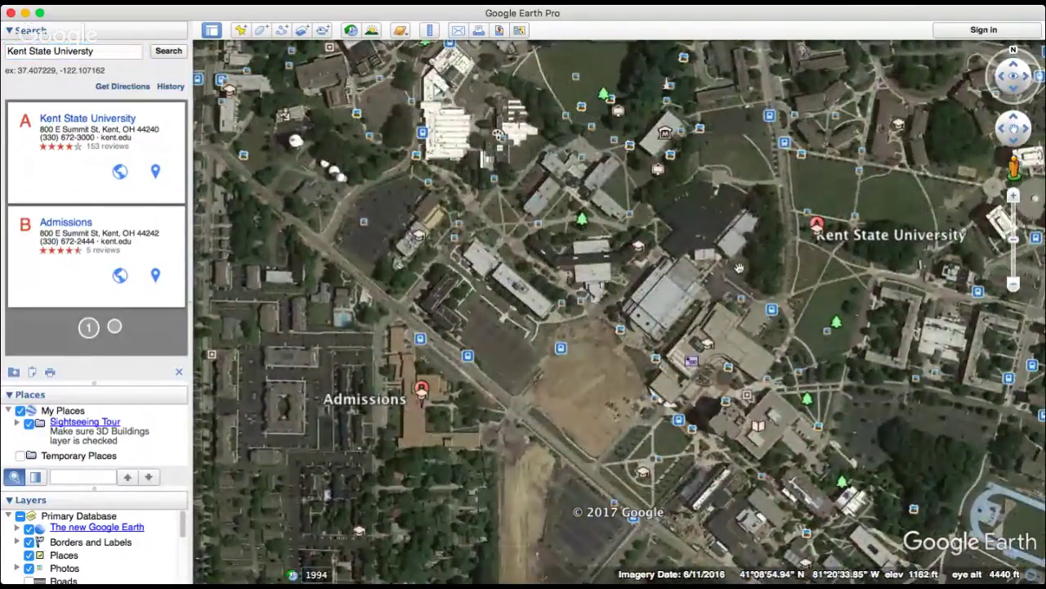
pyautogui.moveTo(739, 268); pyautogui.dragTo(718, 441, button='middle')
pyautogui.moveTo(710, 210); pyautogui.dragTo(849, 239, button='middle')
# - Replace the search with 'St Helens Mountain' to fly to the volcano
pyautogui.click(102, 49)
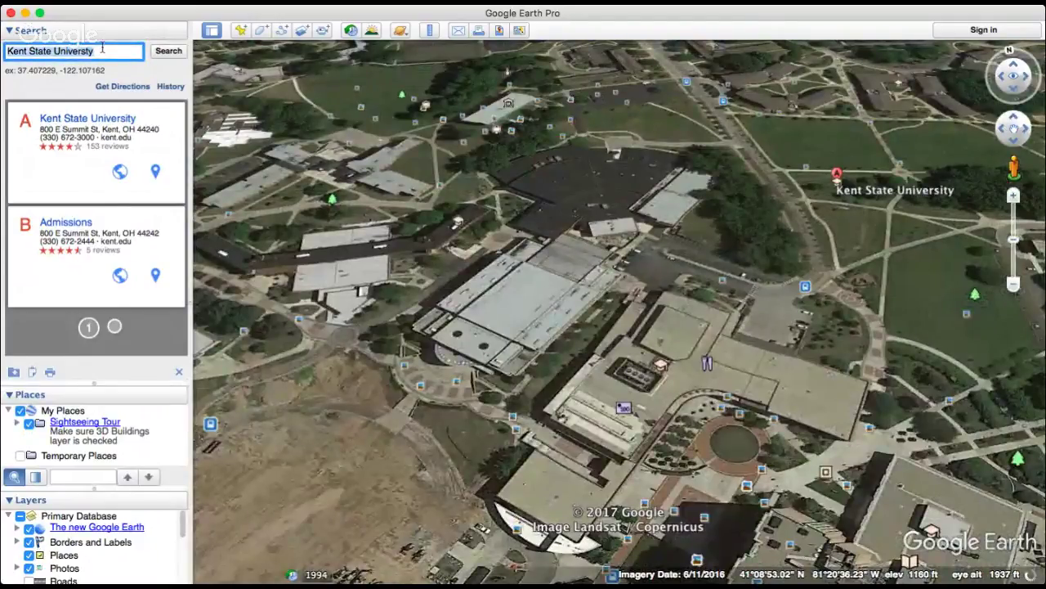
pyautogui.write('St Hele')
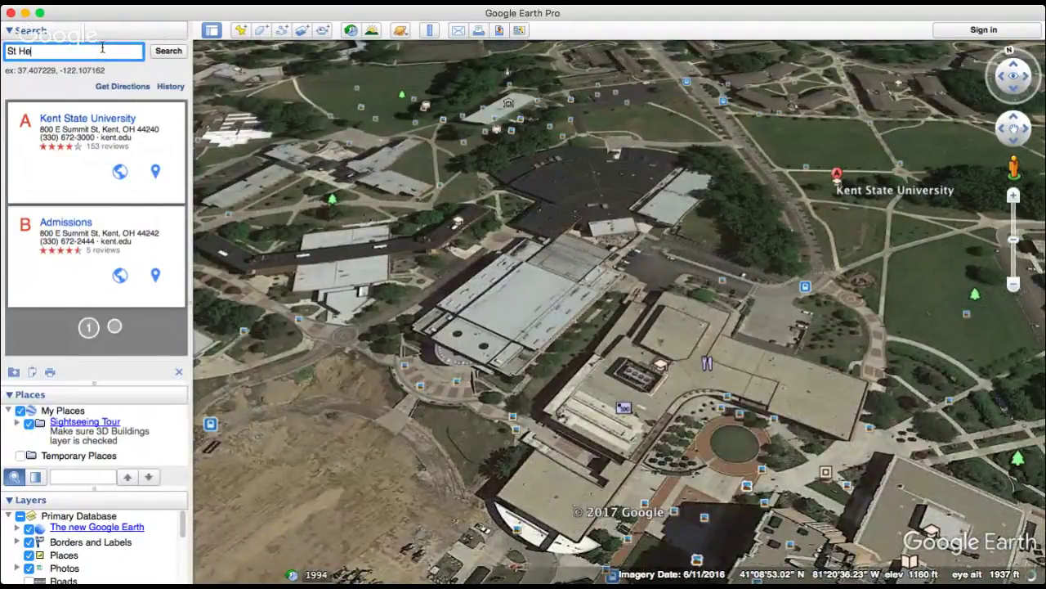
pyautogui.write('ns Mountain')
pyautogui.press('Return')
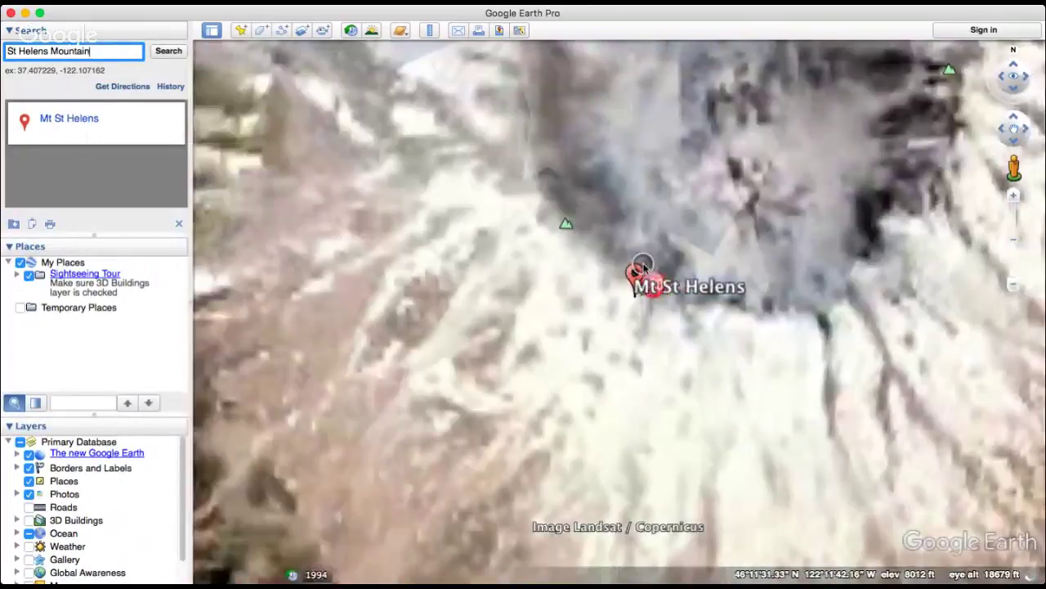
# - Zoom, tilt and pan to view Mt St Helens' crater in oblique 3D
pyautogui.scroll(-3, 732, 228)
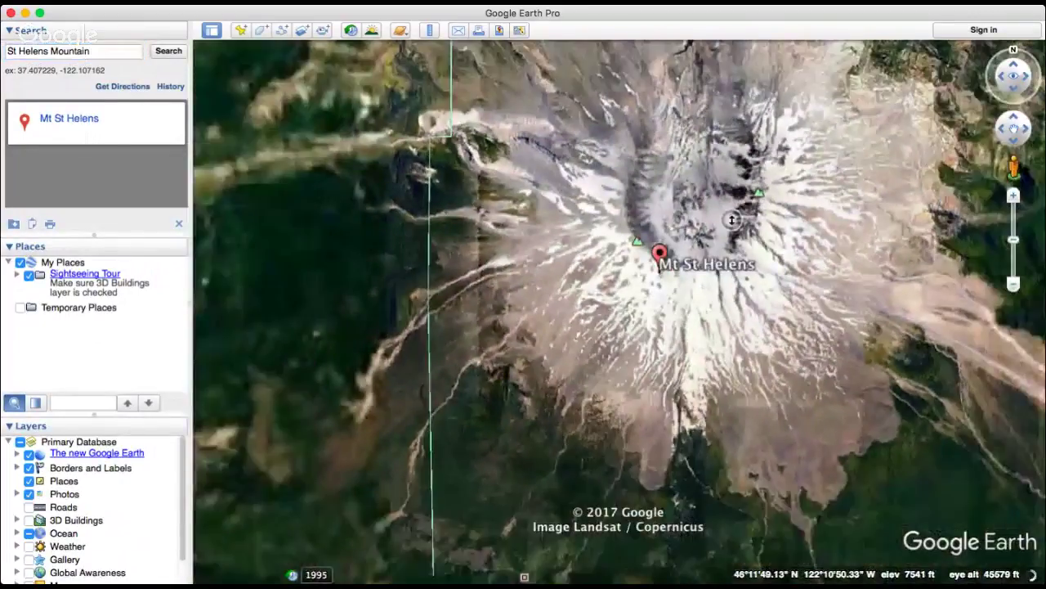
pyautogui.moveTo(732, 228); pyautogui.dragTo(706, 252, button='middle')
pyautogui.scroll(5, 695, 246)
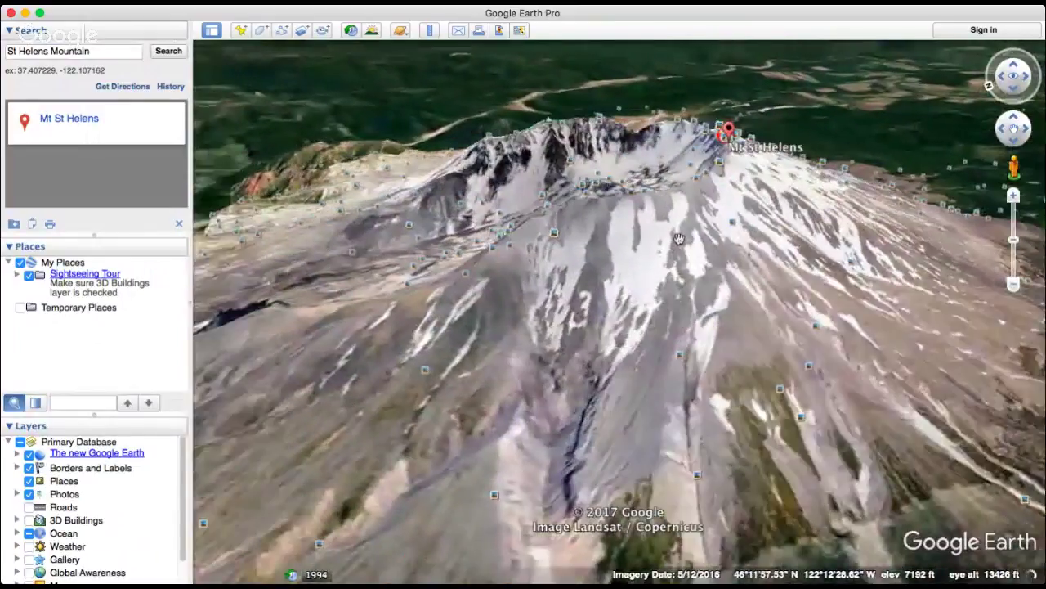
pyautogui.moveTo(658, 228); pyautogui.dragTo(627, 356, button='middle')
pyautogui.moveTo(627, 357); pyautogui.dragTo(617, 279)
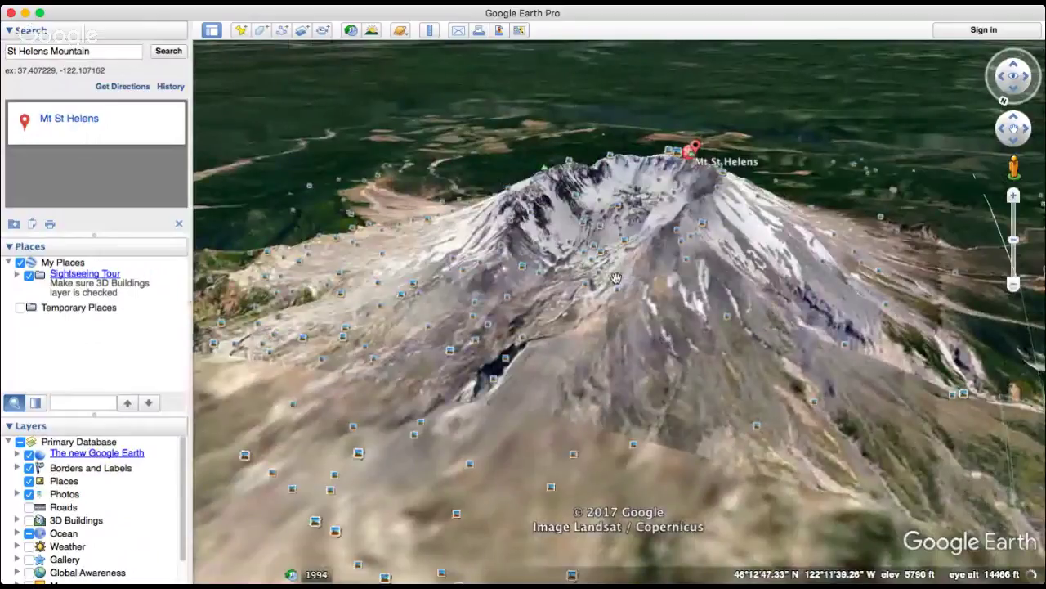